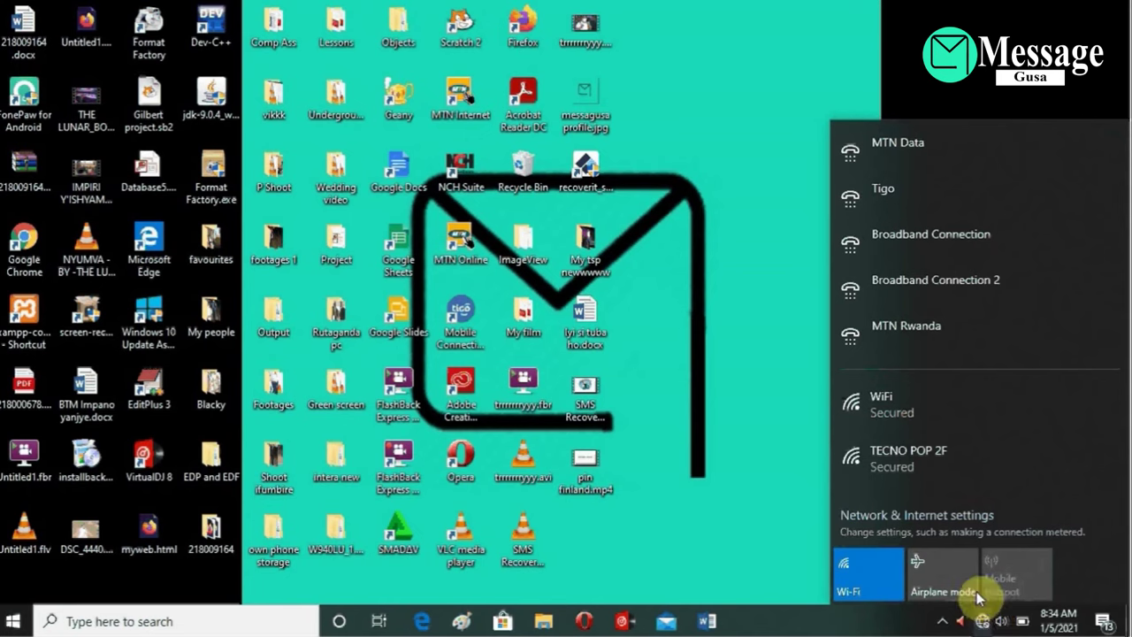
Step: Connect to the secured wireless network named WiFi, close the network list and refresh the desktop
{"action": "left_click", "coordinate": [901, 403]}
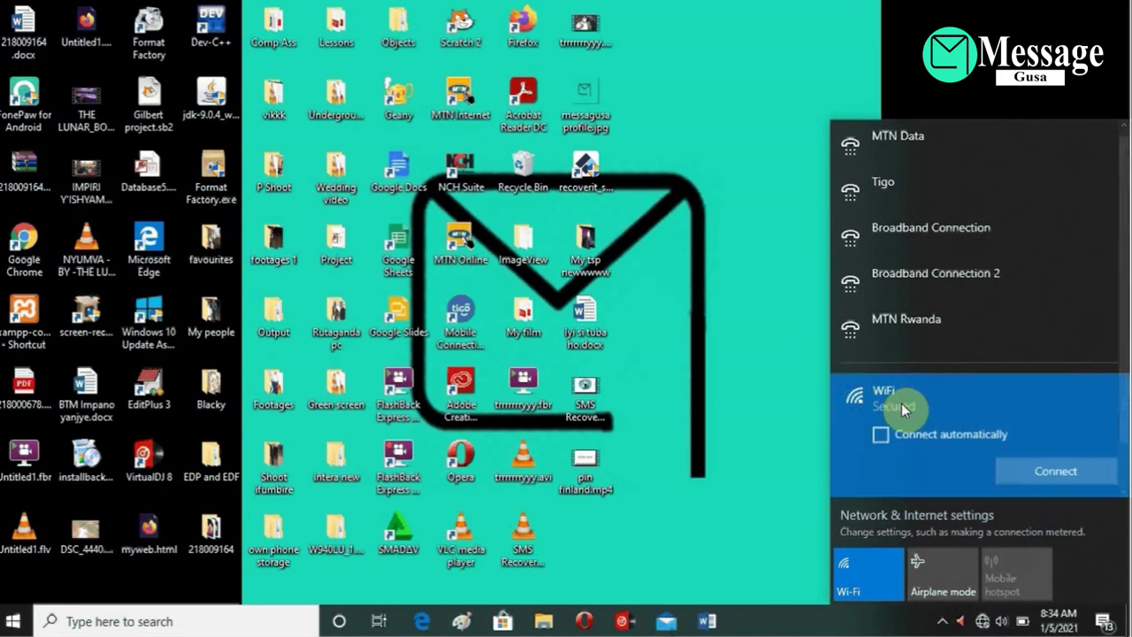
{"action": "left_click", "coordinate": [1035, 469]}
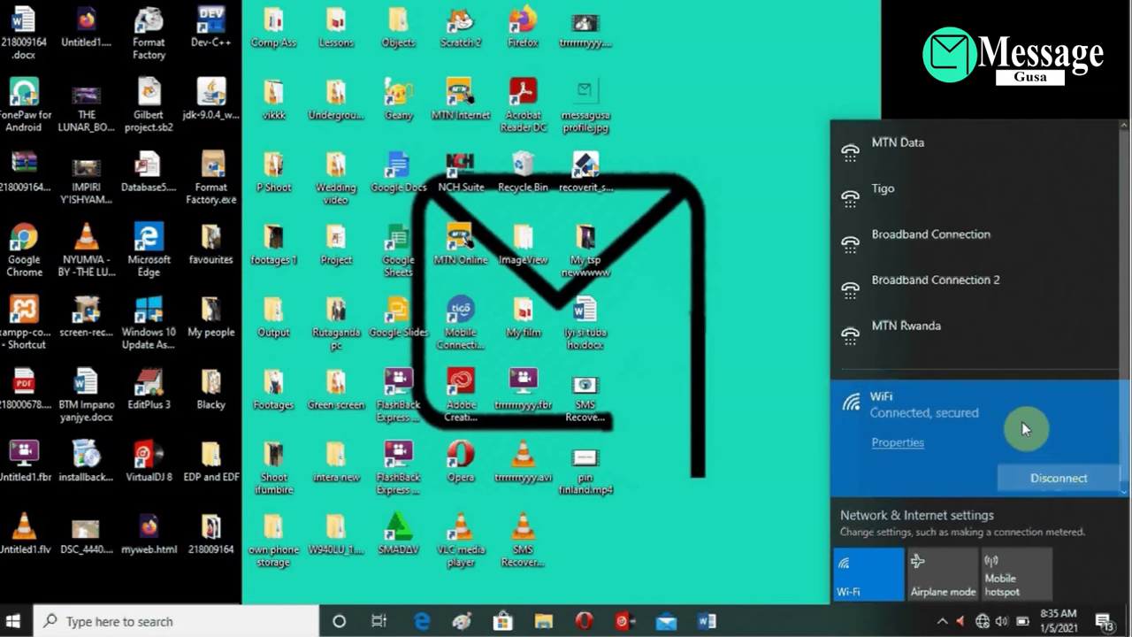
{"action": "left_click", "coordinate": [789, 379]}
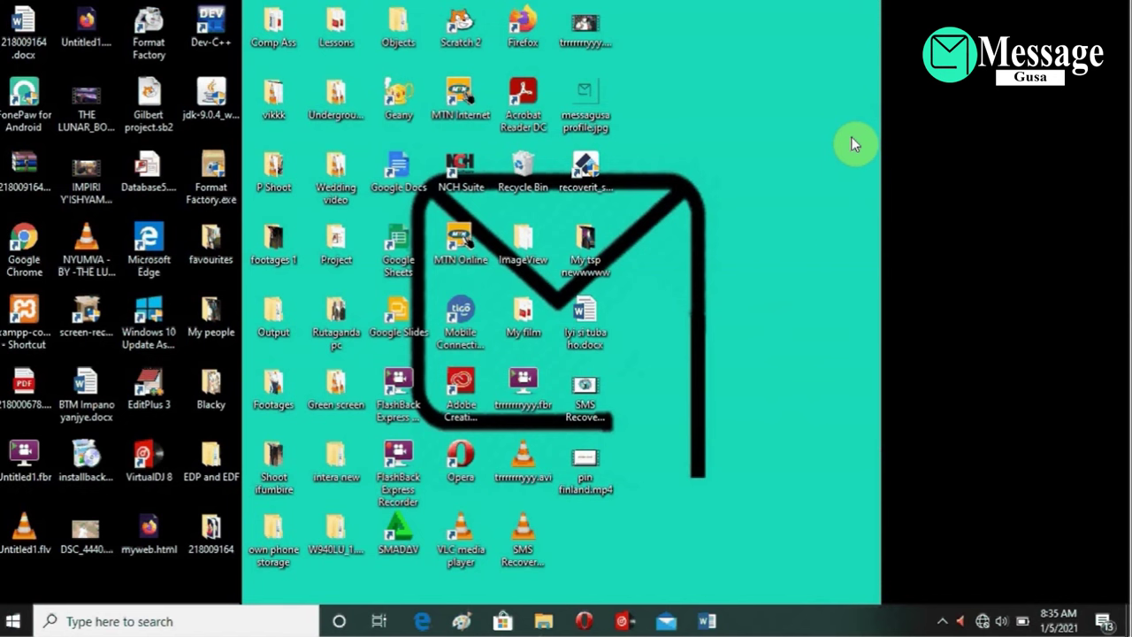
{"action": "right_click", "coordinate": [866, 195]}
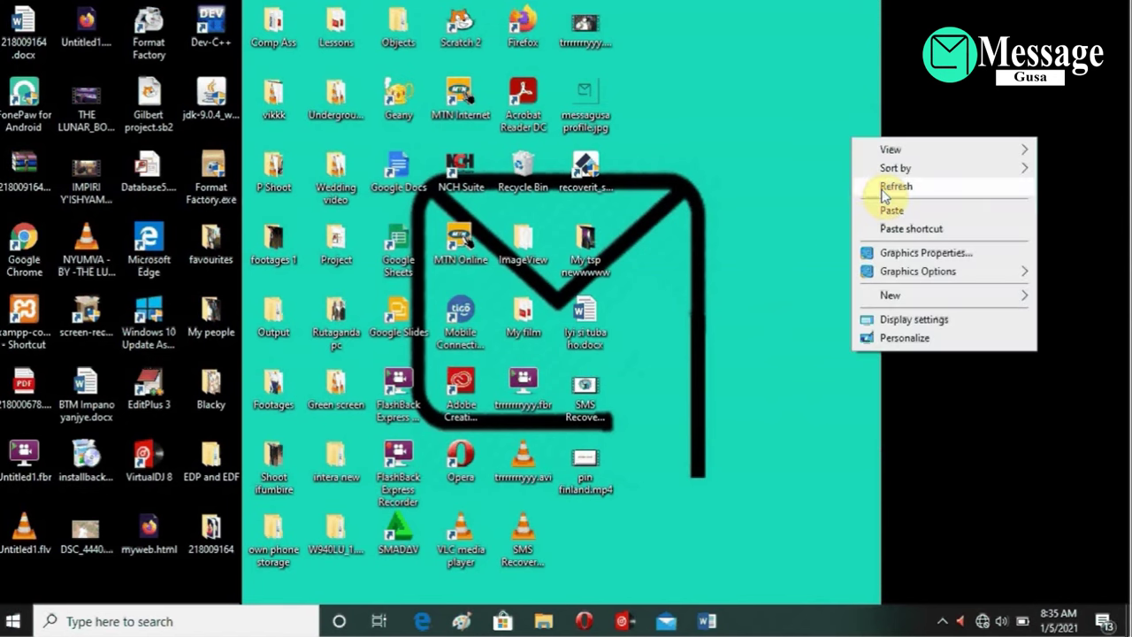
{"action": "left_click", "coordinate": [881, 188]}
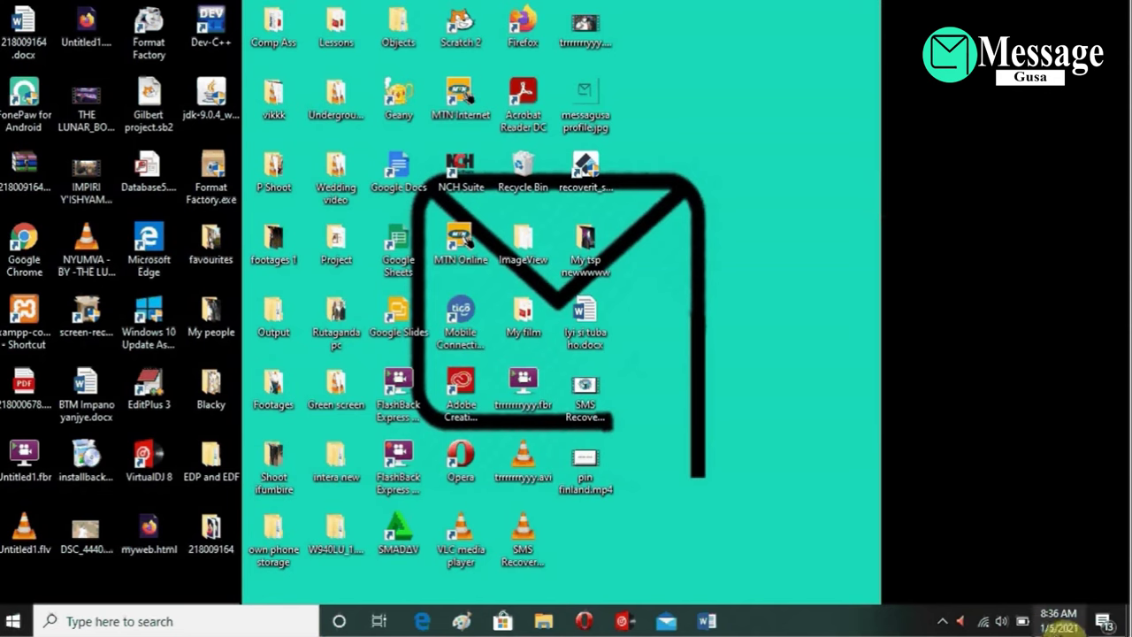
Step: Open the Network & Internet settings of Windows
{"action": "left_click", "coordinate": [983, 622]}
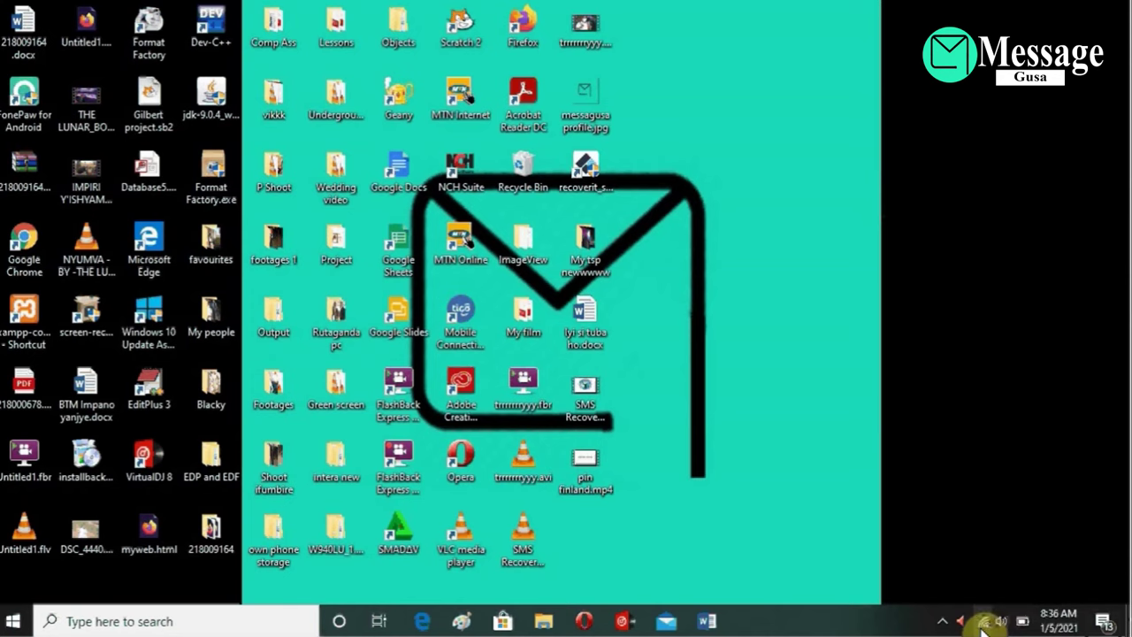
{"action": "right_click", "coordinate": [982, 623]}
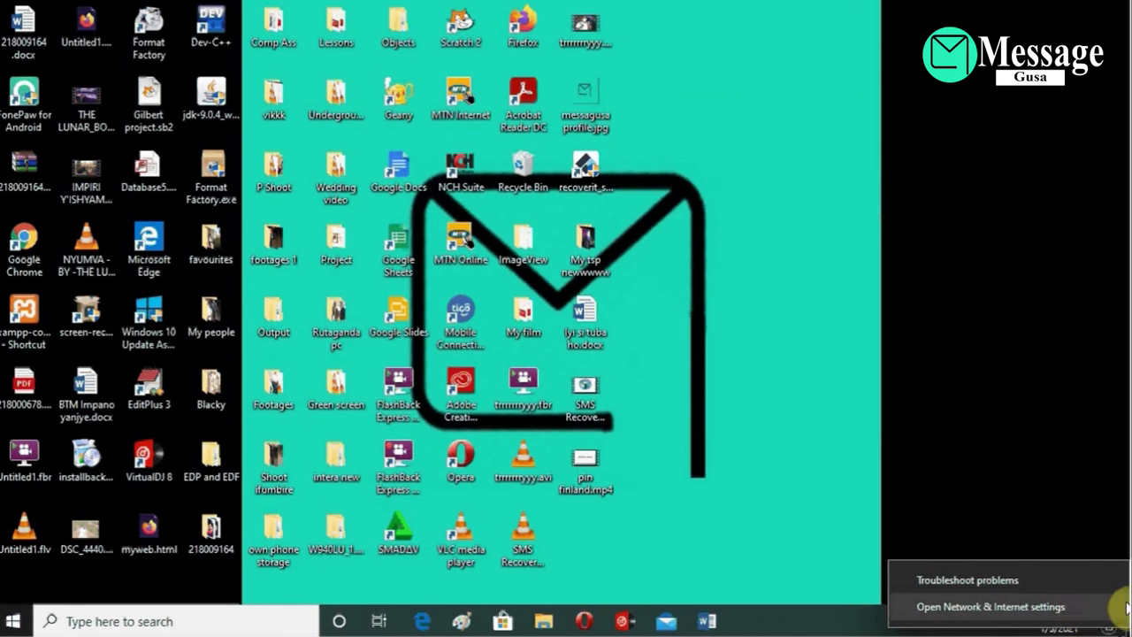
{"action": "left_click", "coordinate": [1056, 610]}
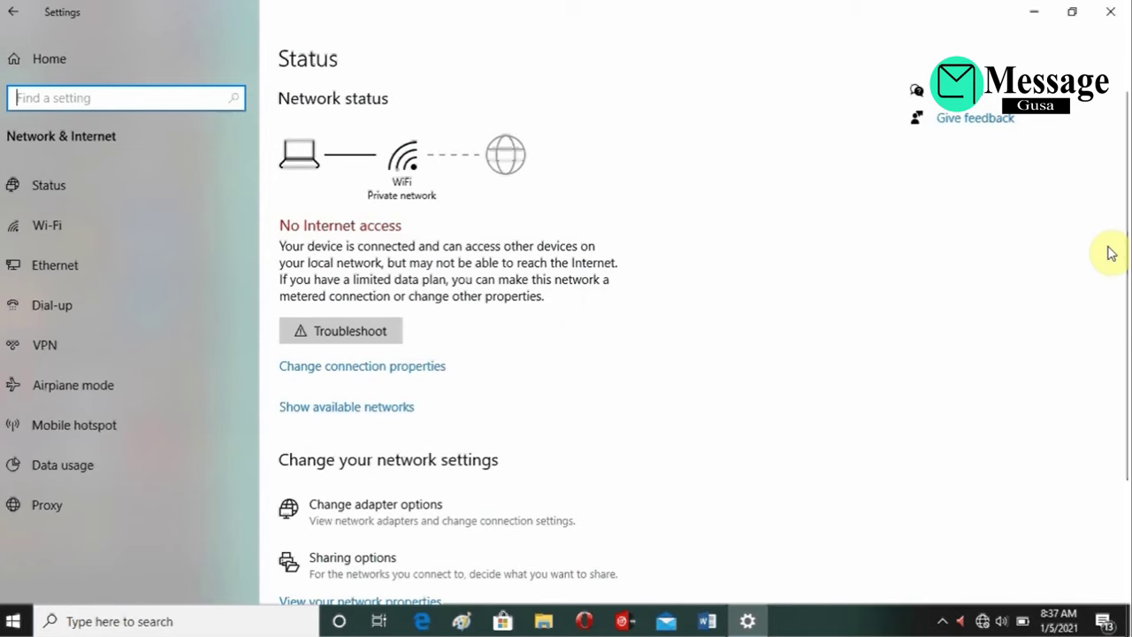
Step: Open the sharing options from the network status page and go up to the Network and Sharing Center
{"action": "left_click_drag", "start_coordinate": [1126, 235], "coordinate": [1122, 264]}
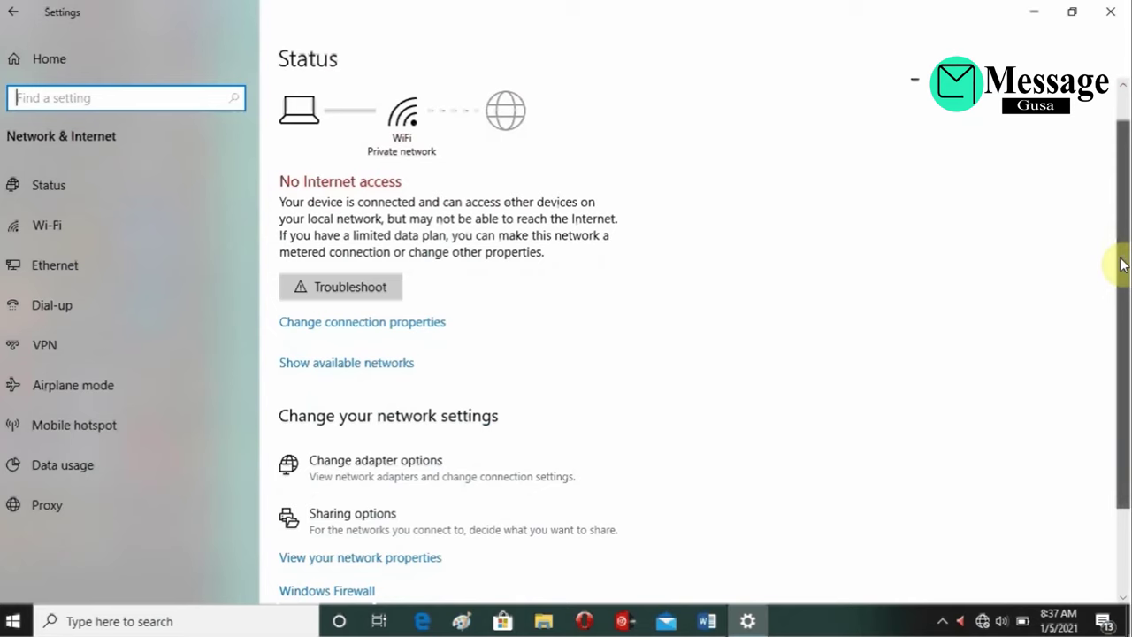
{"action": "mouse_move", "coordinate": [1121, 263]}
{"action": "left_mouse_down"}
{"action": "mouse_move", "coordinate": [1120, 293]}
{"action": "mouse_move", "coordinate": [1121, 279]}
{"action": "left_mouse_up"}
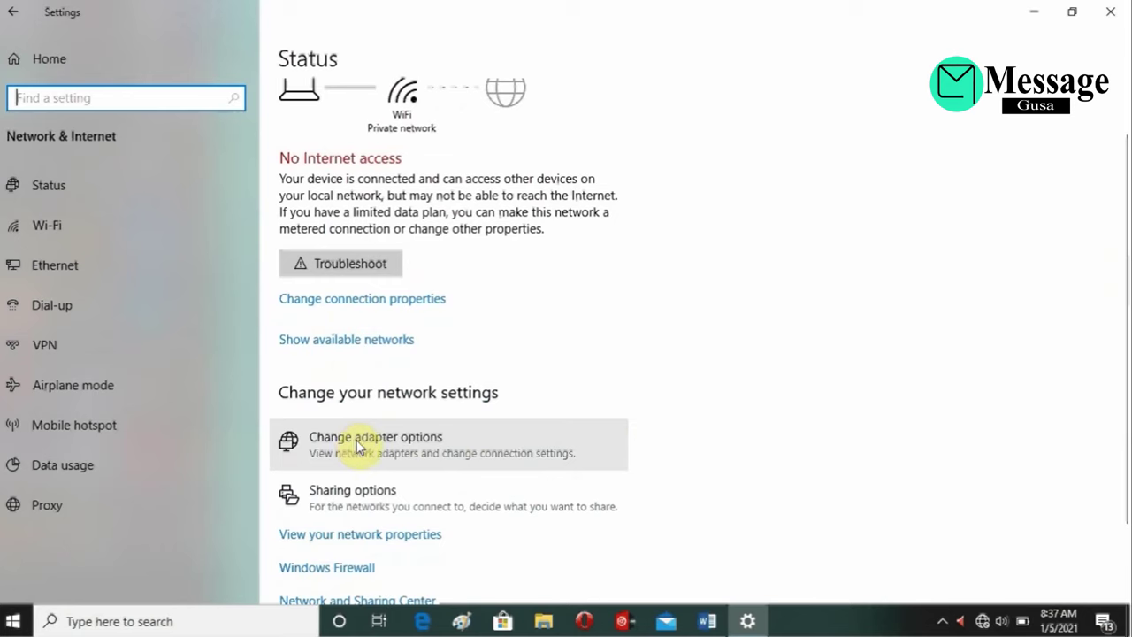
{"action": "left_click", "coordinate": [387, 501]}
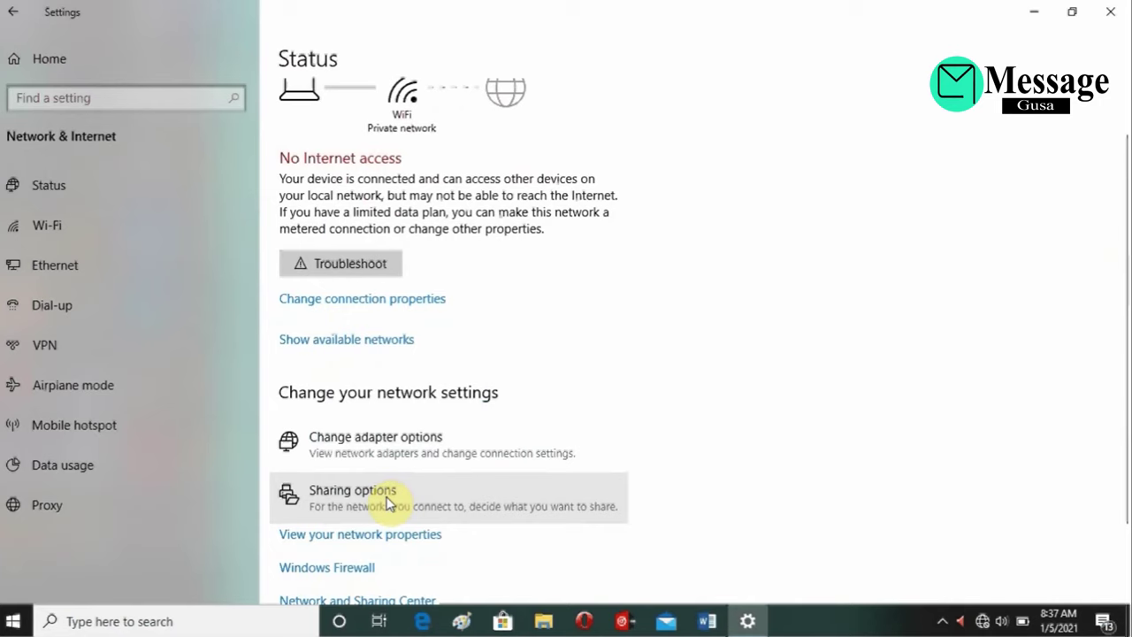
{"action": "left_click", "coordinate": [430, 501]}
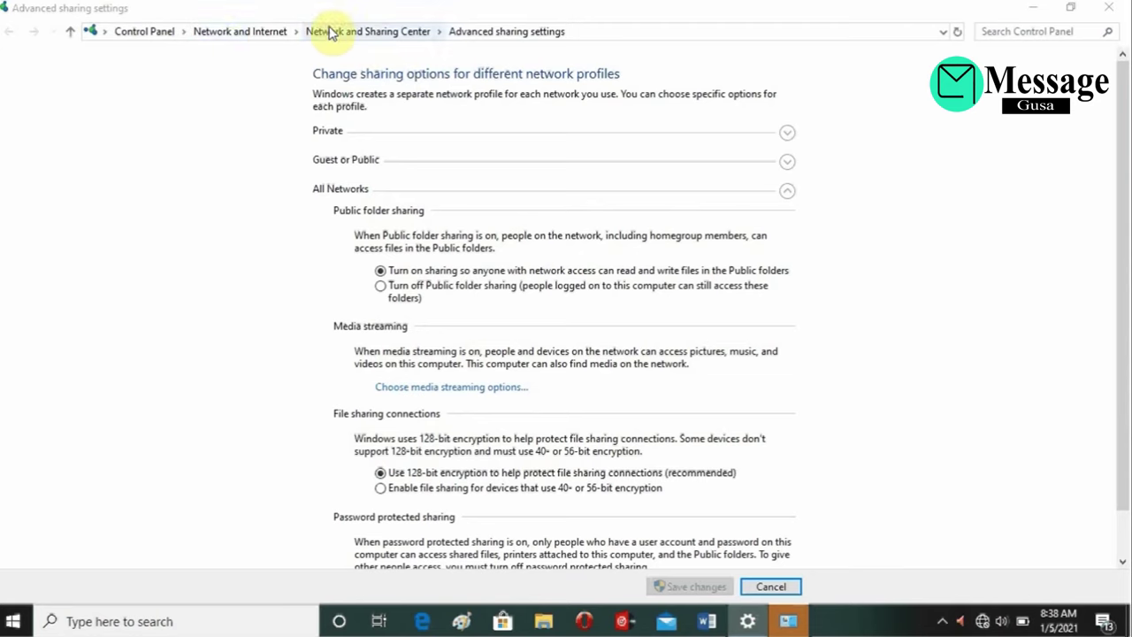
{"action": "left_click", "coordinate": [372, 36]}
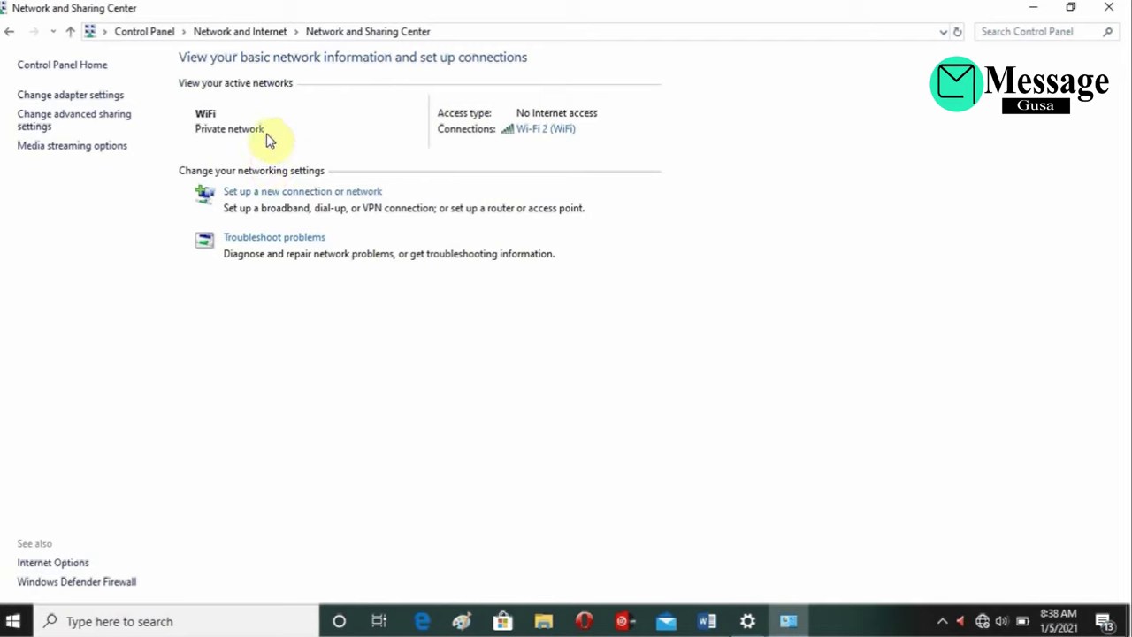
Step: Open the status of the active Wi-Fi 2 connection and show the security settings in its wireless properties
{"action": "left_click", "coordinate": [547, 132]}
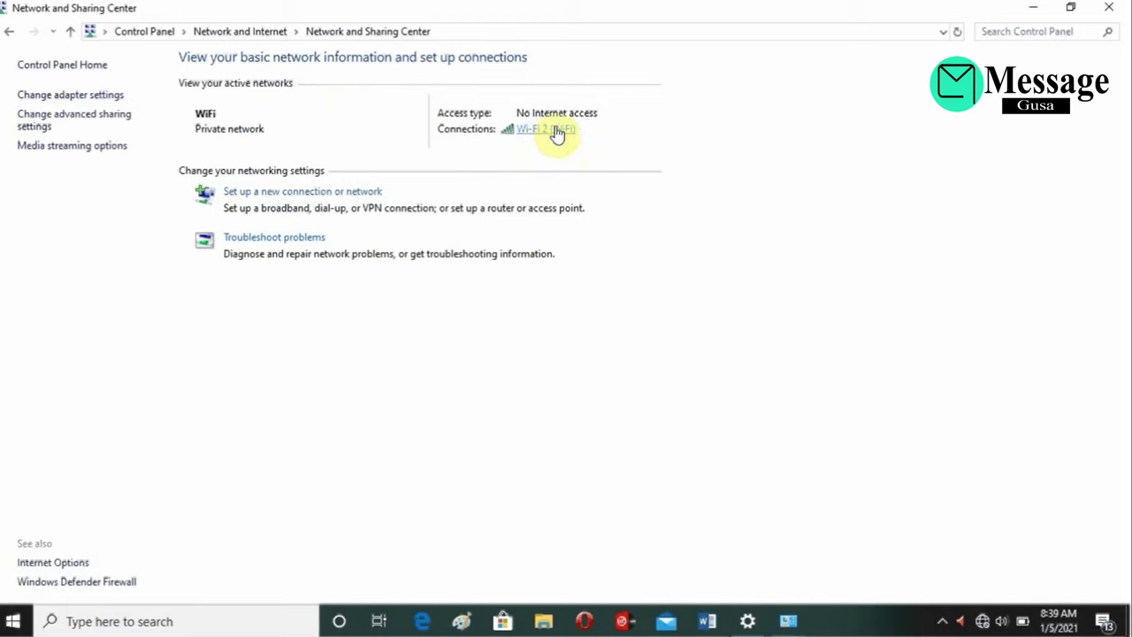
{"action": "left_click", "coordinate": [557, 133]}
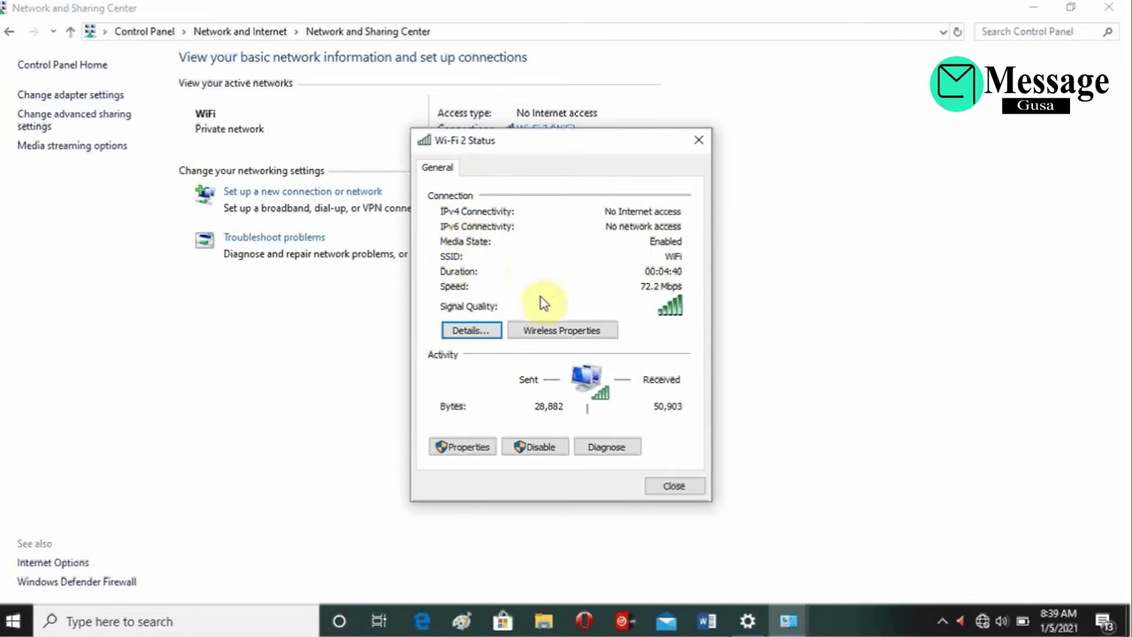
{"action": "left_click", "coordinate": [469, 339]}
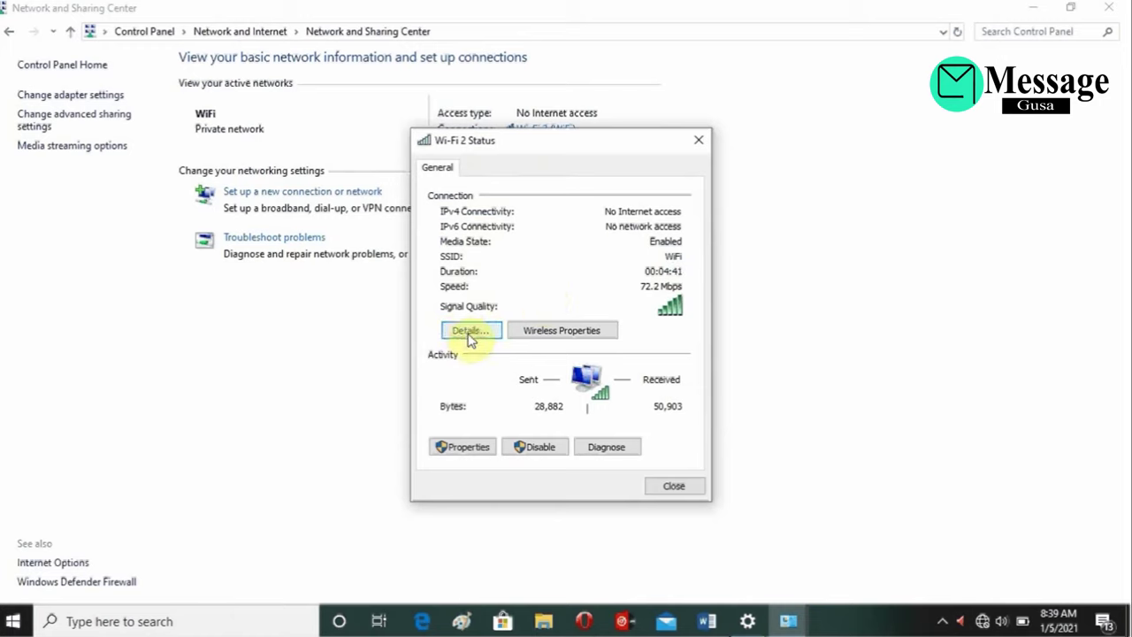
{"action": "left_click", "coordinate": [560, 335]}
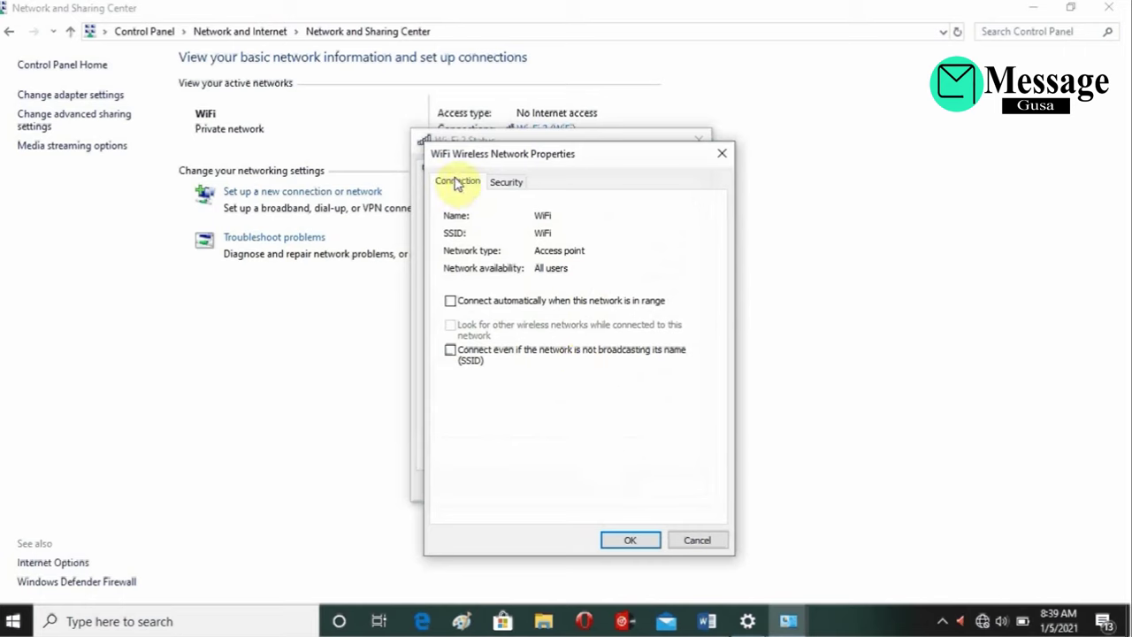
{"action": "left_click", "coordinate": [504, 185]}
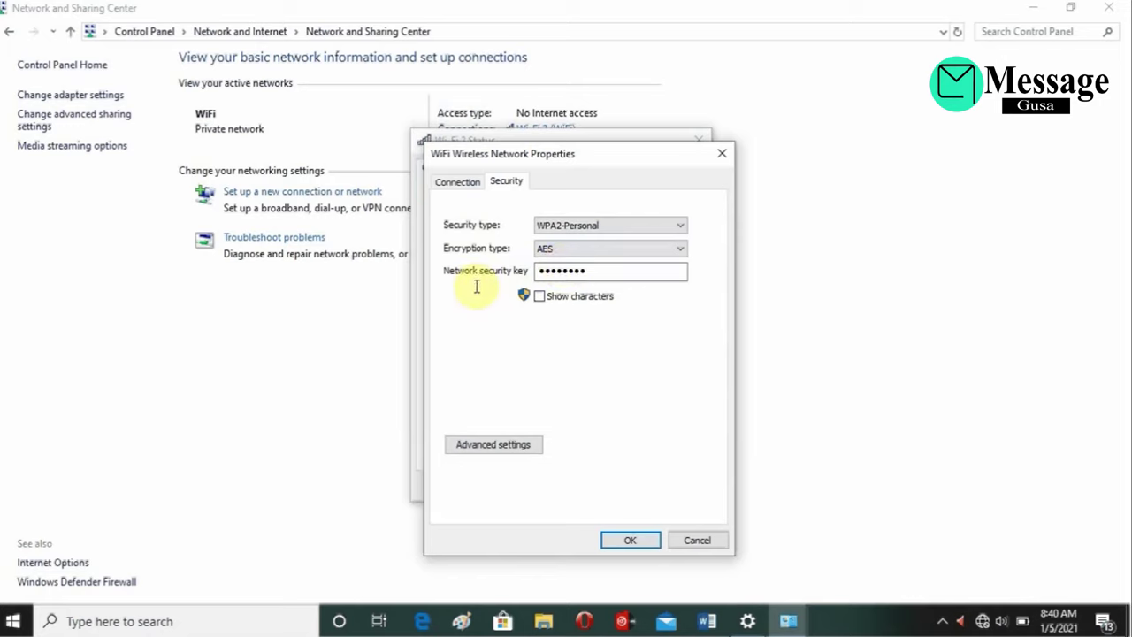
{"action": "left_click", "coordinate": [538, 270]}
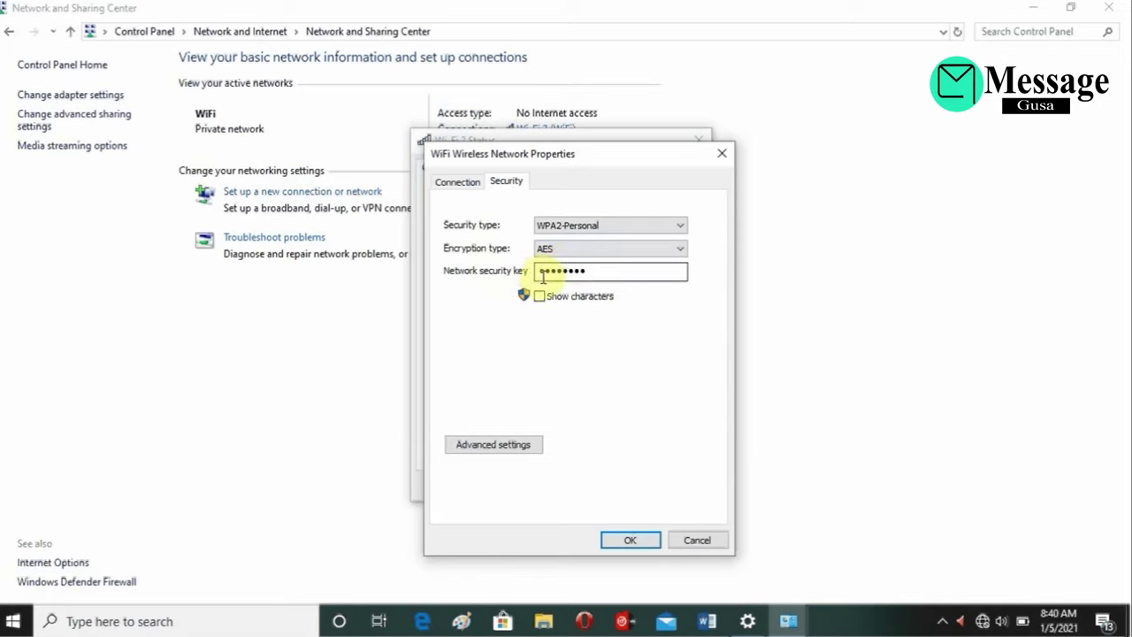
{"action": "key", "text": "ctrl+a"}
{"action": "key", "text": "BackSpace"}
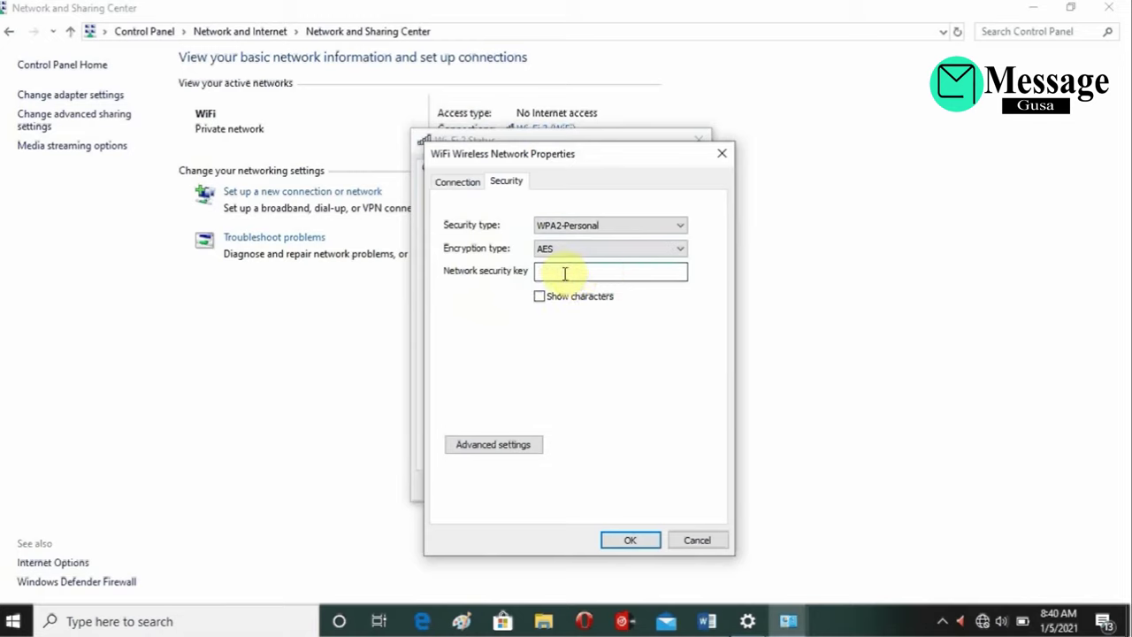
{"action": "left_click", "coordinate": [457, 184]}
{"action": "left_click", "coordinate": [508, 184]}
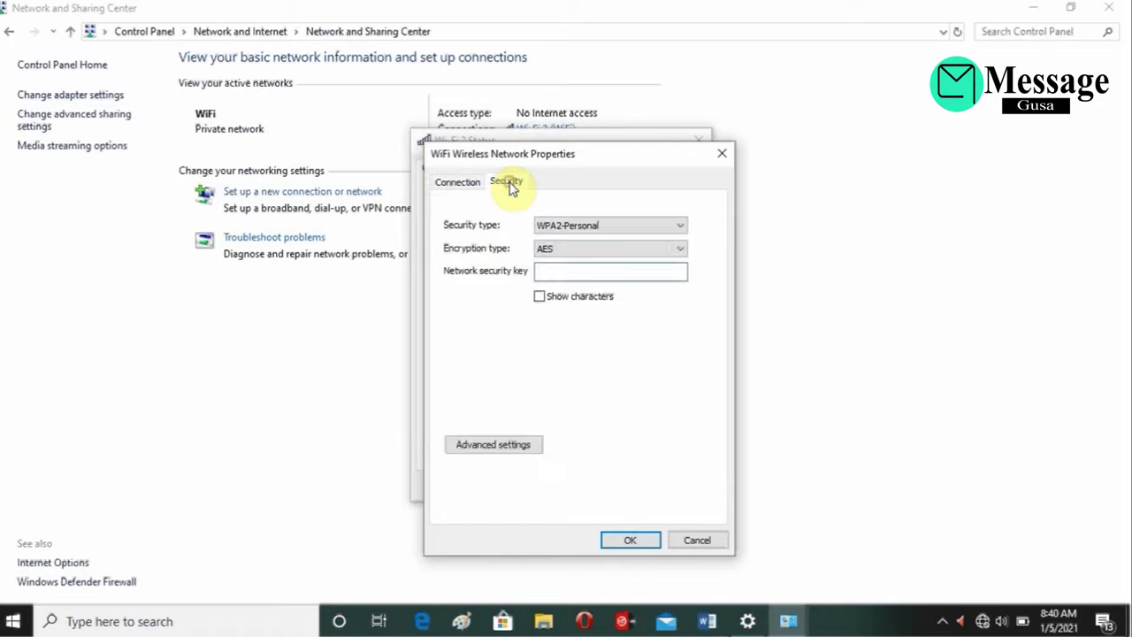
{"action": "left_click", "coordinate": [539, 296]}
{"action": "left_click", "coordinate": [466, 186]}
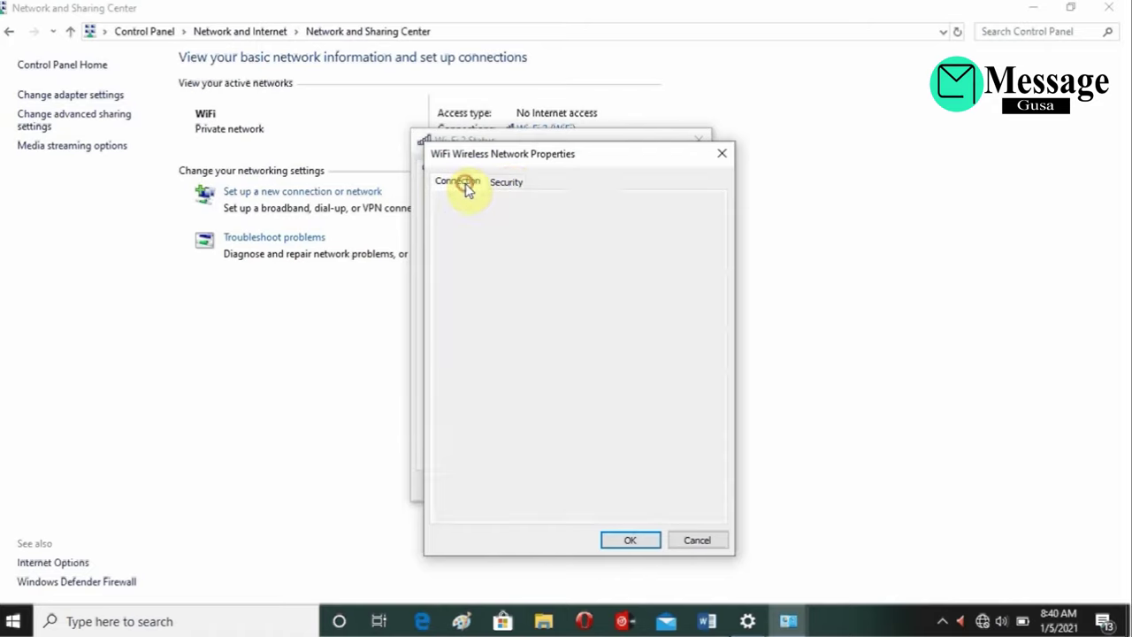
{"action": "left_click", "coordinate": [707, 540]}
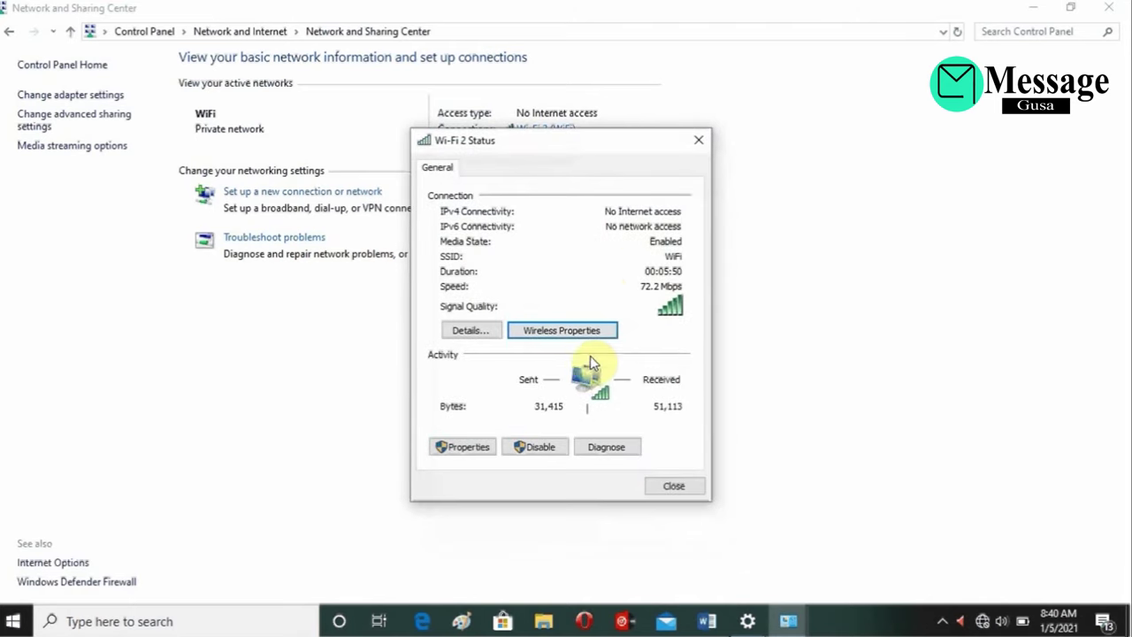
Step: Reopen the wireless properties of the Wi-Fi 2 connection and show the network security key's characters in the security settings
{"action": "left_click", "coordinate": [557, 338]}
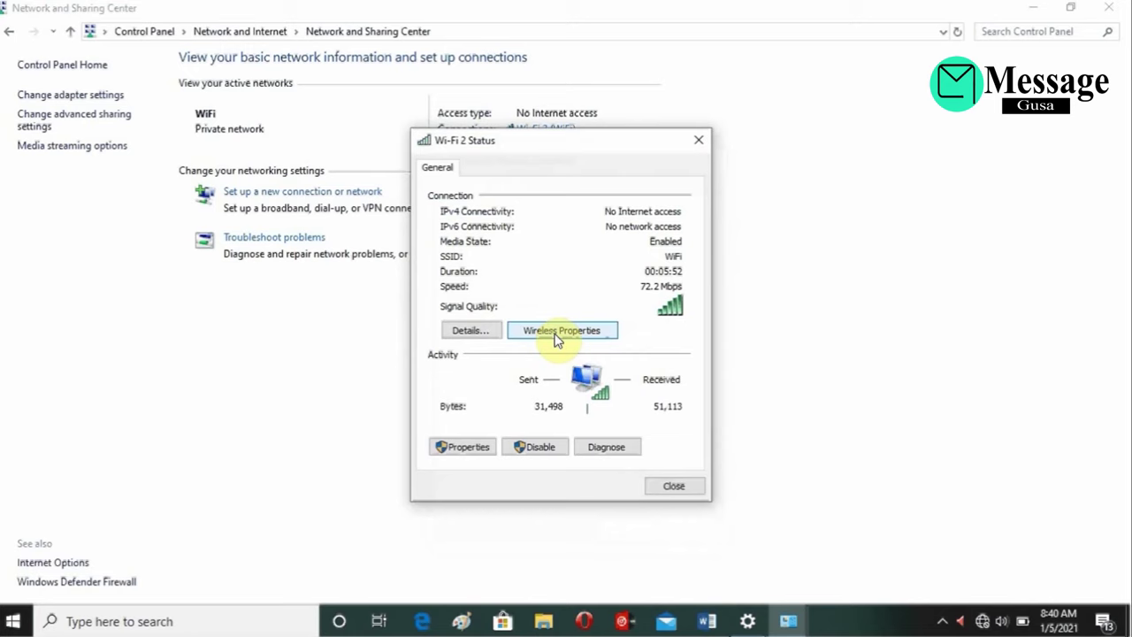
{"action": "left_click", "coordinate": [563, 330]}
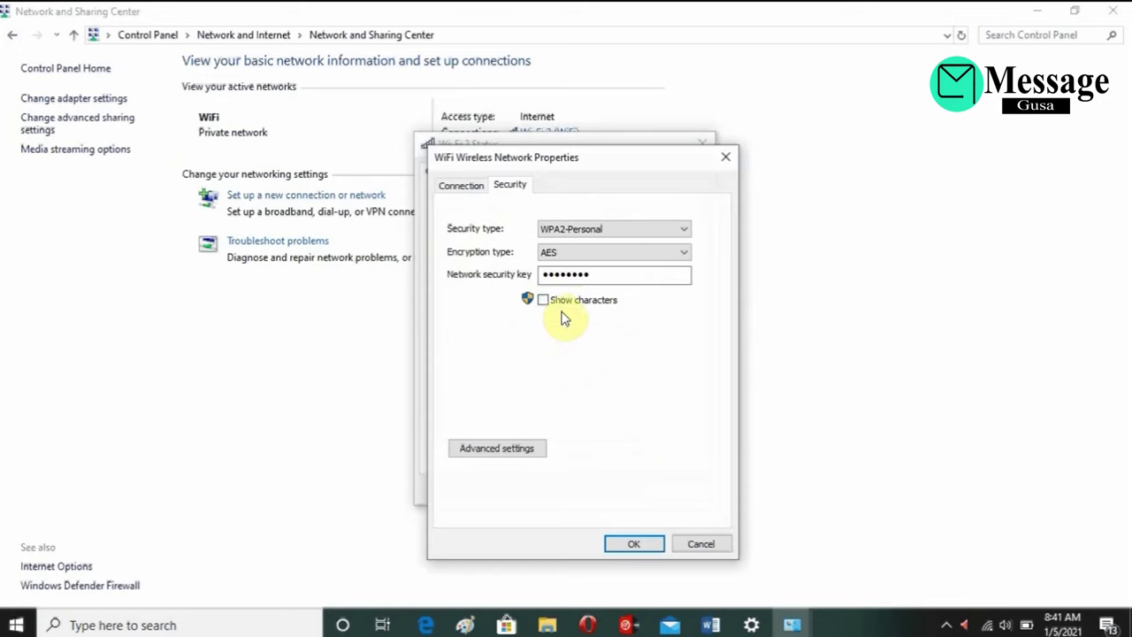
{"action": "left_click", "coordinate": [543, 300]}
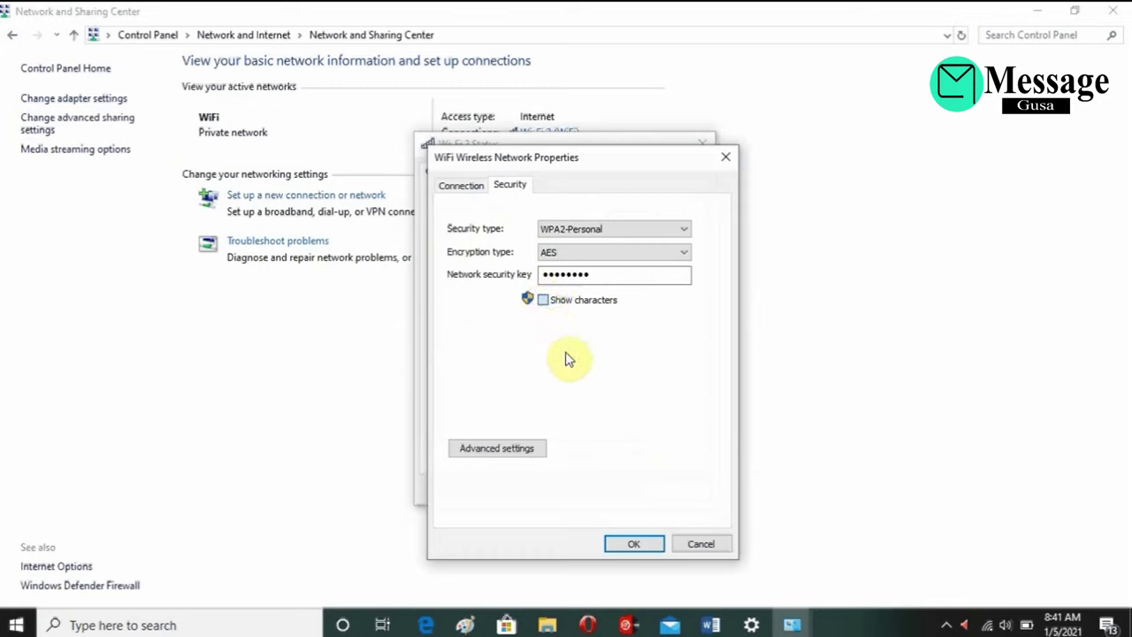
{"action": "left_click", "coordinate": [543, 300]}
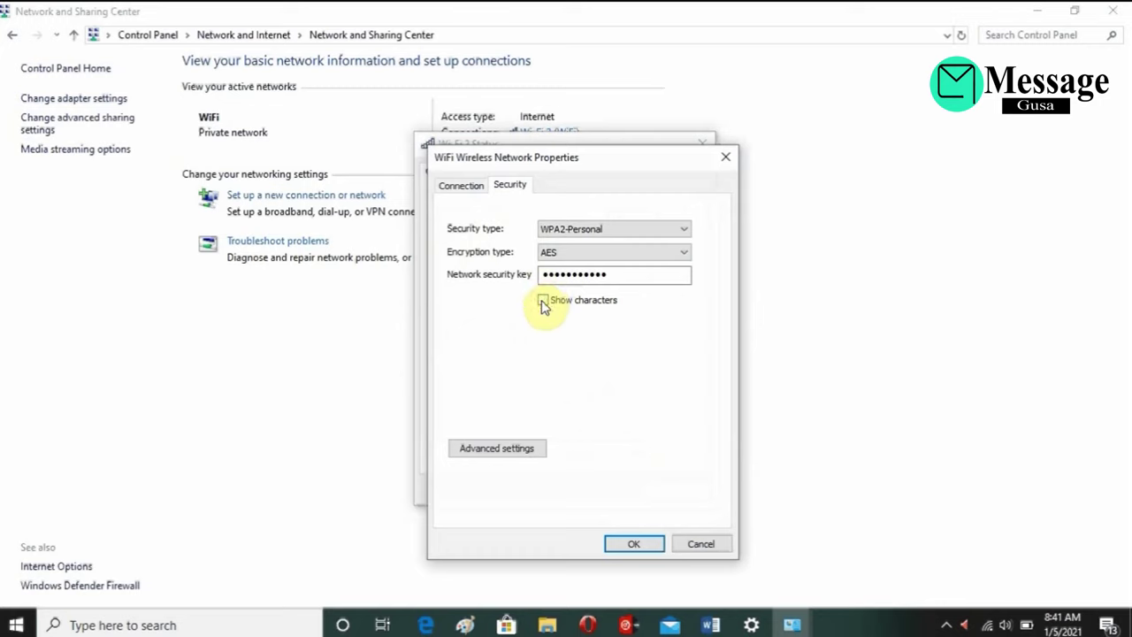
{"action": "left_click", "coordinate": [543, 301]}
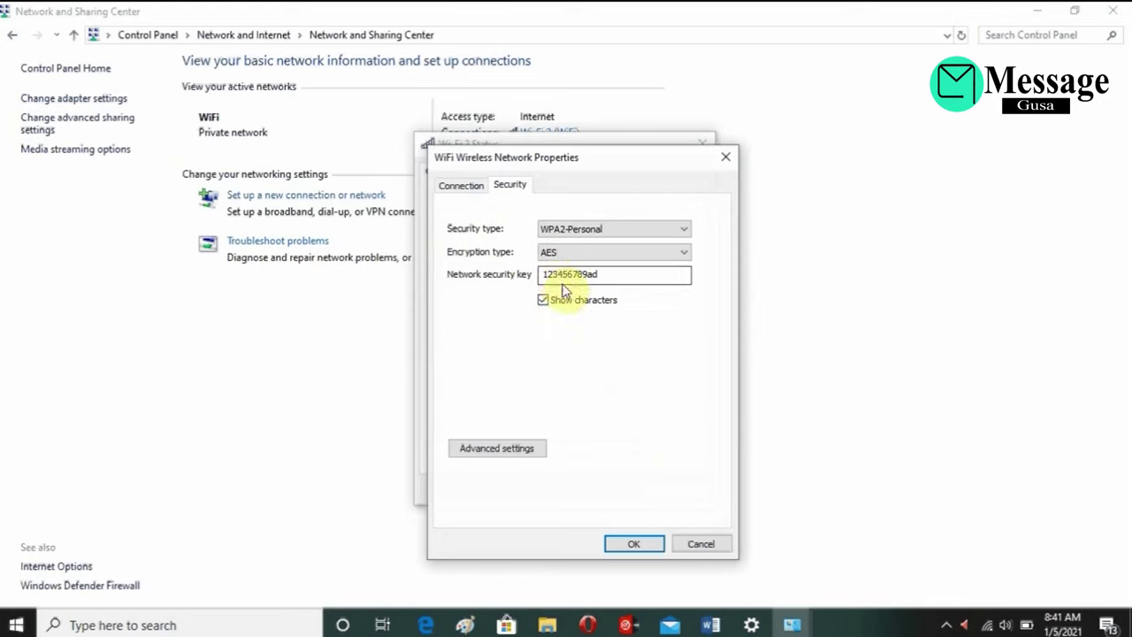
{"action": "left_click", "coordinate": [593, 280]}
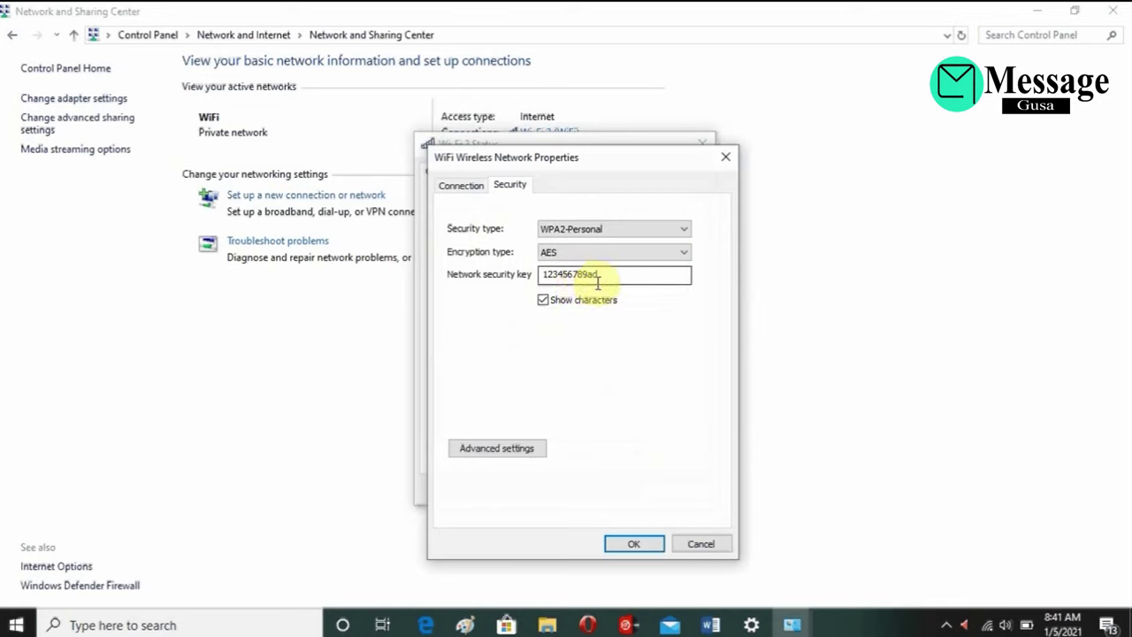